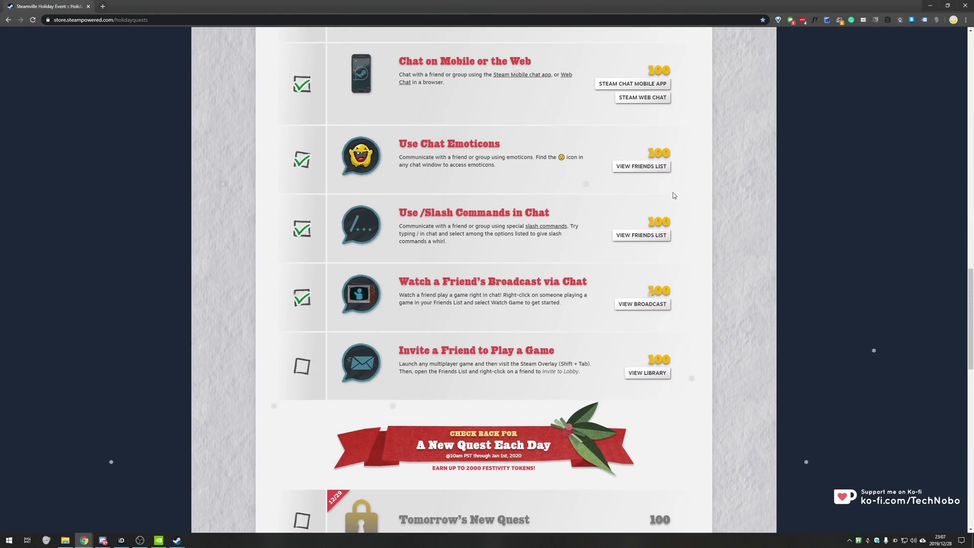
Step: Read the requirements of the "Invite a Friend to Play a Game" quest on the holiday quests page
drag(404, 349, 552, 351)
click(417, 364)
drag(417, 364, 568, 363)
click(412, 371)
mouse_move(413, 370)
mouse_down()
mouse_move(583, 373)
mouse_move(404, 366)
mouse_up()
click(534, 372)
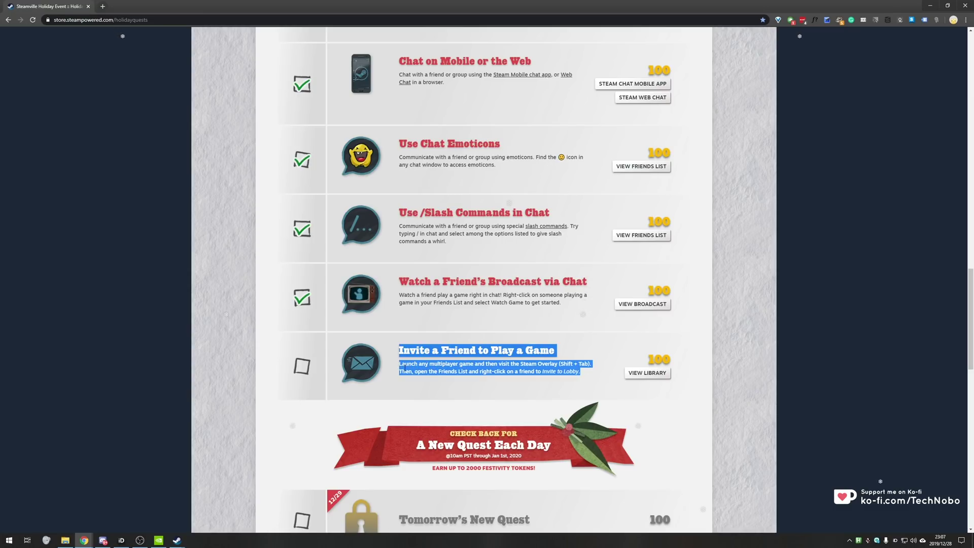
click(435, 375)
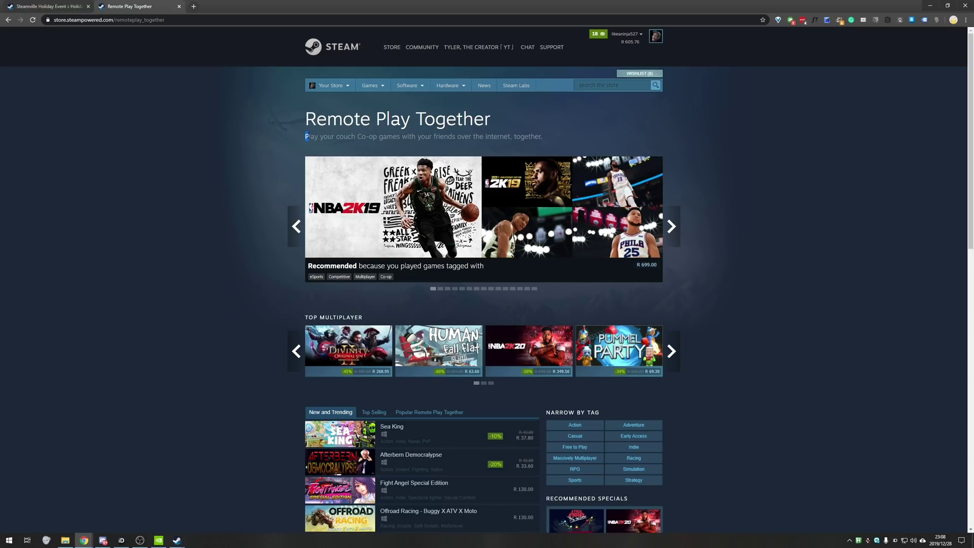
Step: Look over the Remote Play Together store page, from its description to the New and Trending games list
drag(307, 136, 536, 136)
click(535, 136)
scroll(273, 297, down, 3)
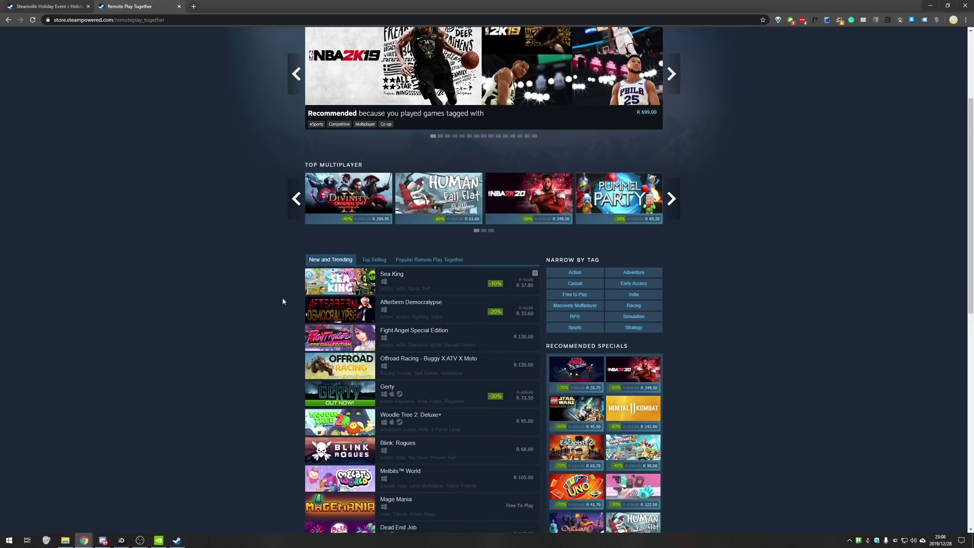
scroll(279, 294, down, 2)
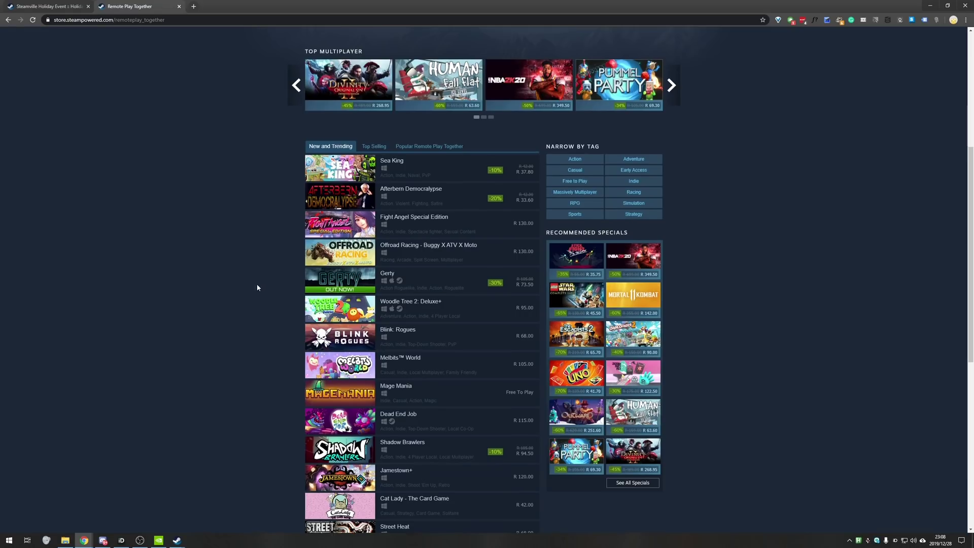
scroll(256, 284, up, 5)
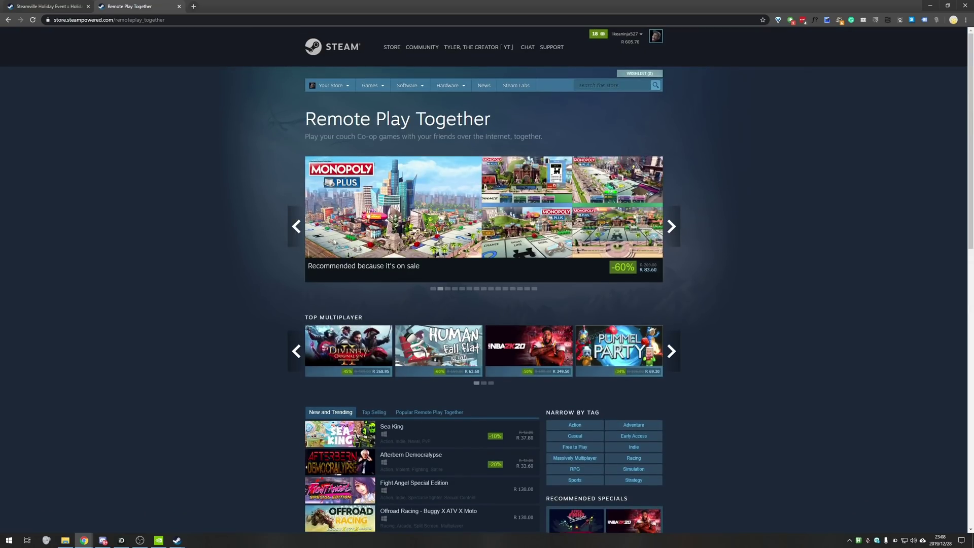
Step: Open the Steam Remote Play overview page, skim through it and return to the Remote Play Together store page
click(351, 124)
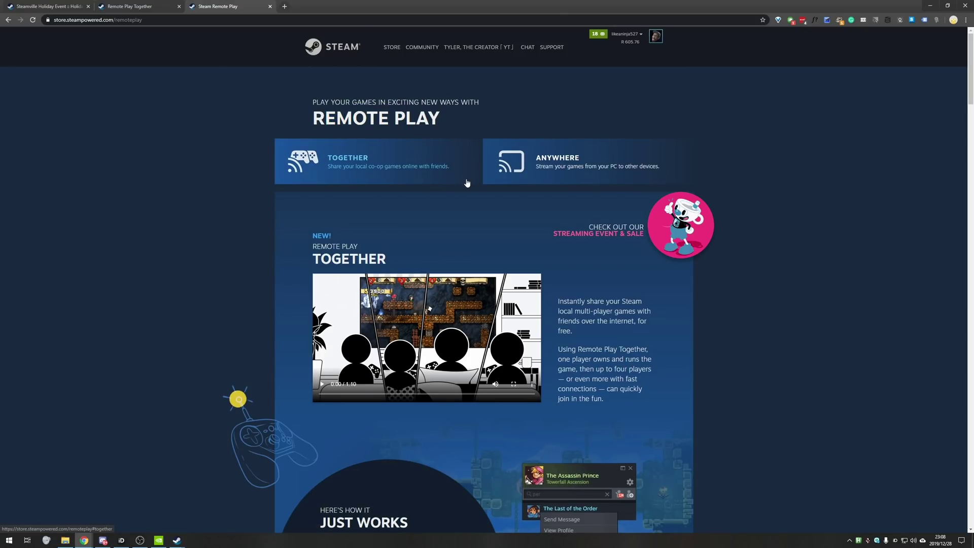
scroll(468, 183, down, 12)
scroll(468, 182, up, 15)
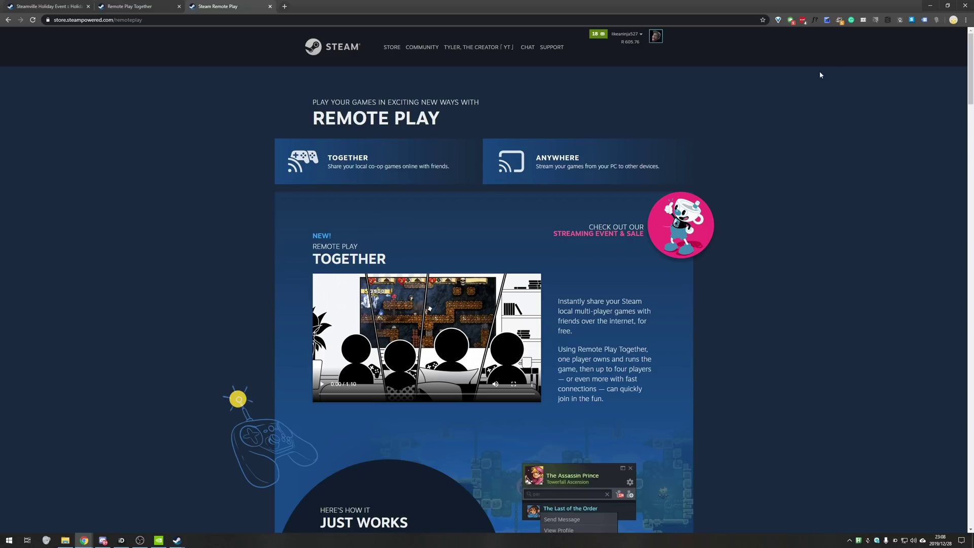
click(20, 6)
click(122, 6)
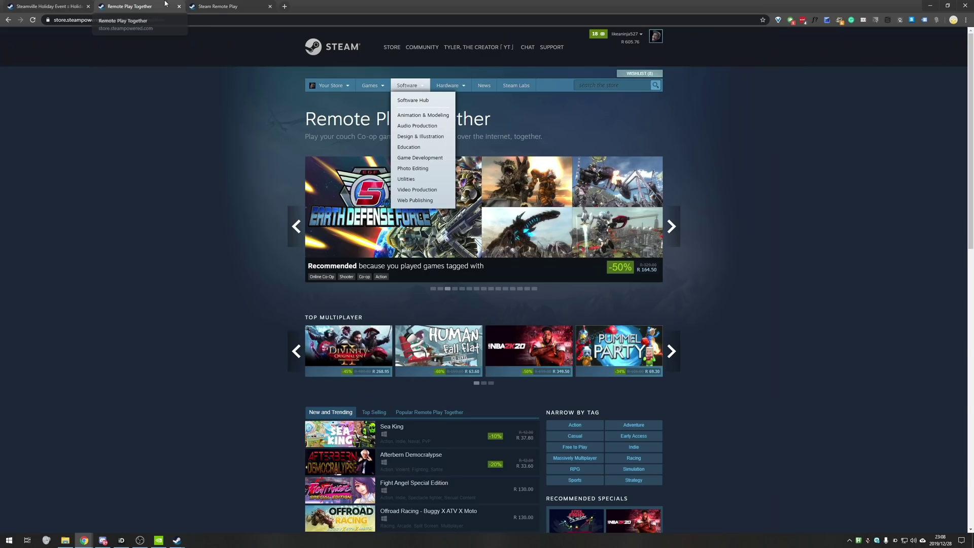
Step: Try the store search from the Remote Play Together page without a search term, then go back
scroll(261, 232, down, 4)
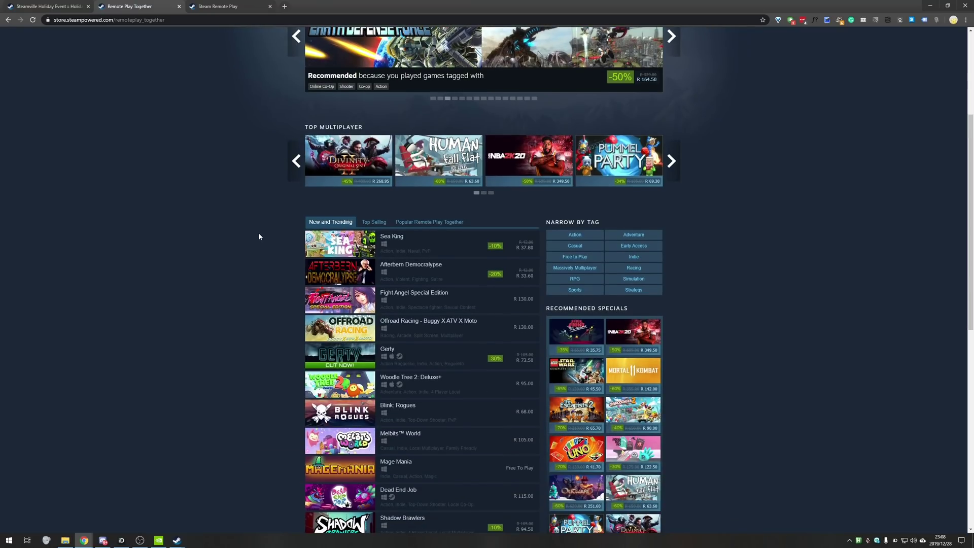
scroll(260, 235, up, 4)
click(656, 86)
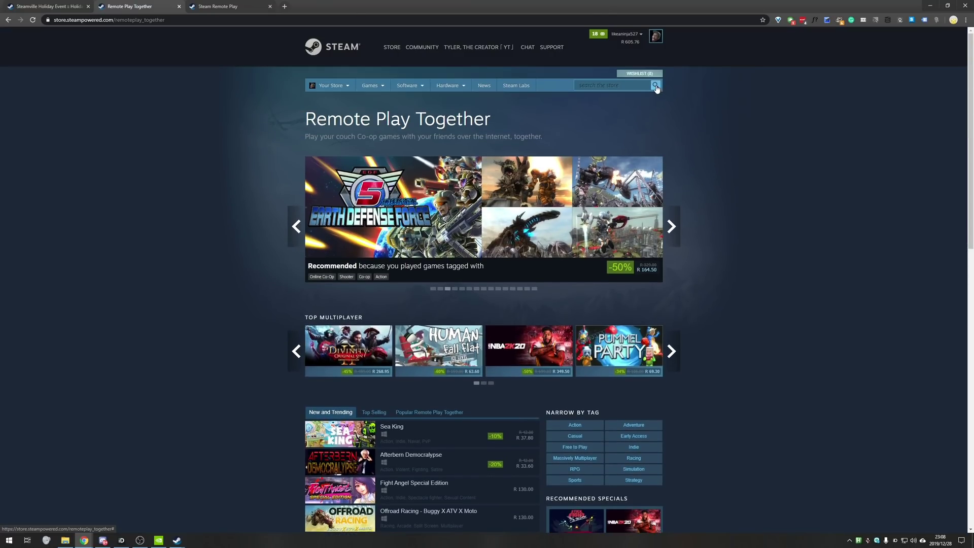
key(alt+Left)
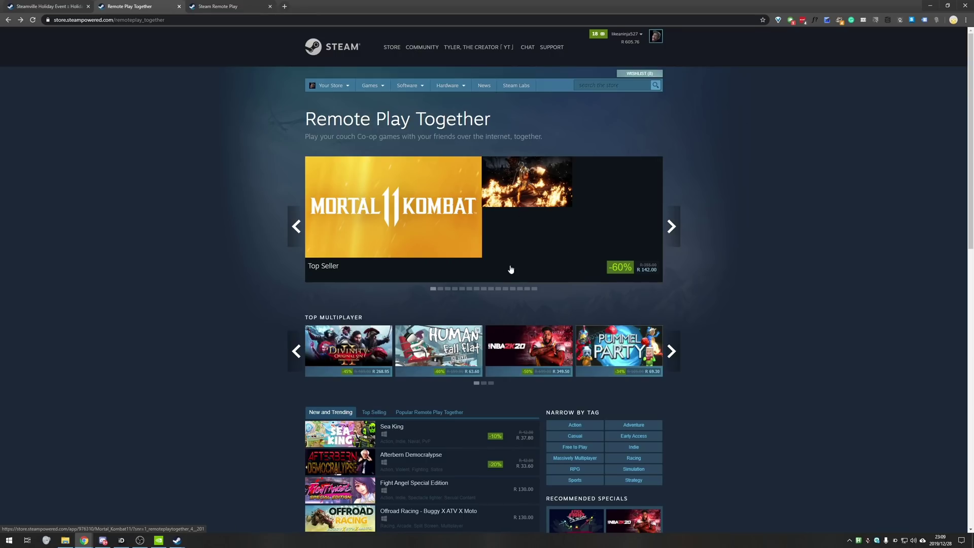
Step: Narrow the Remote Play Together games by the Free to Play tag and check the feature filter on the results
scroll(558, 269, down, 4)
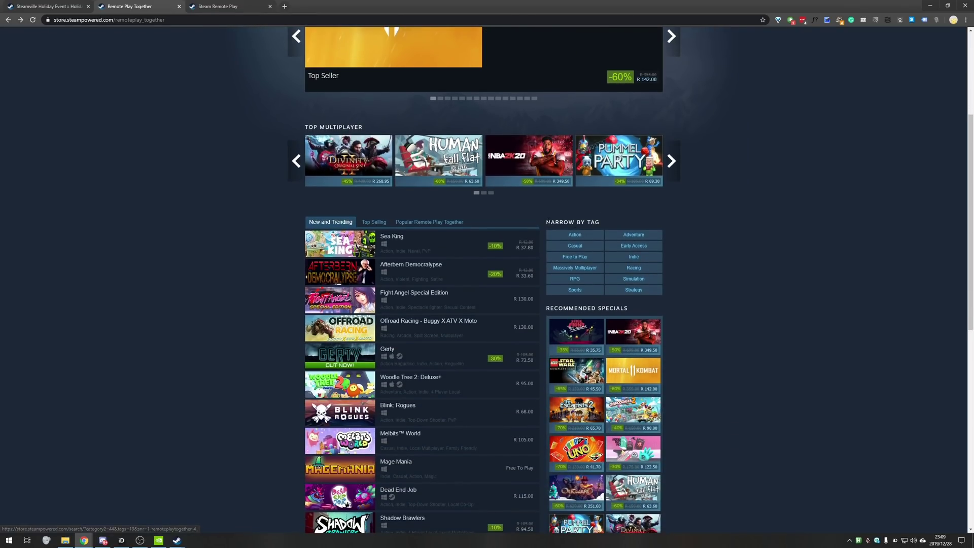
click(583, 258)
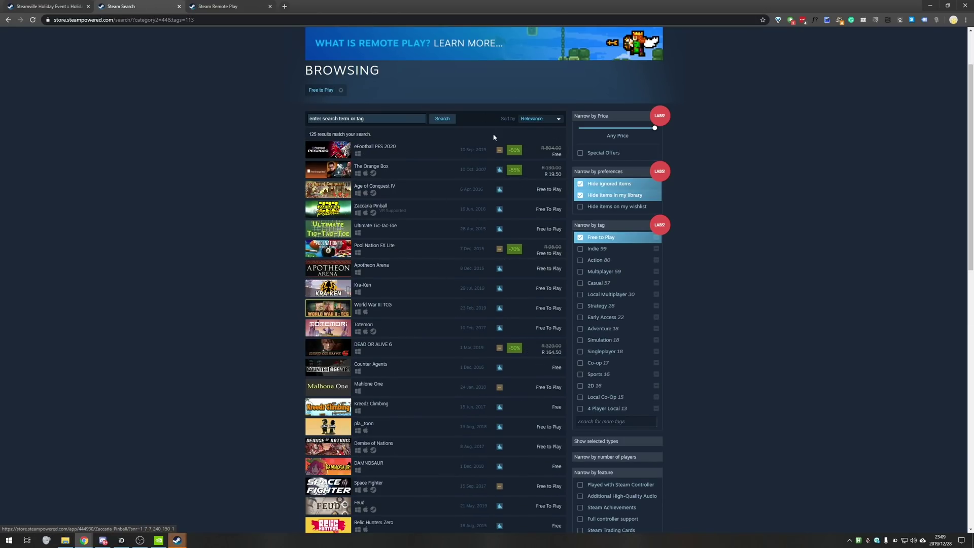
scroll(604, 248, down, 1)
scroll(604, 249, down, 5)
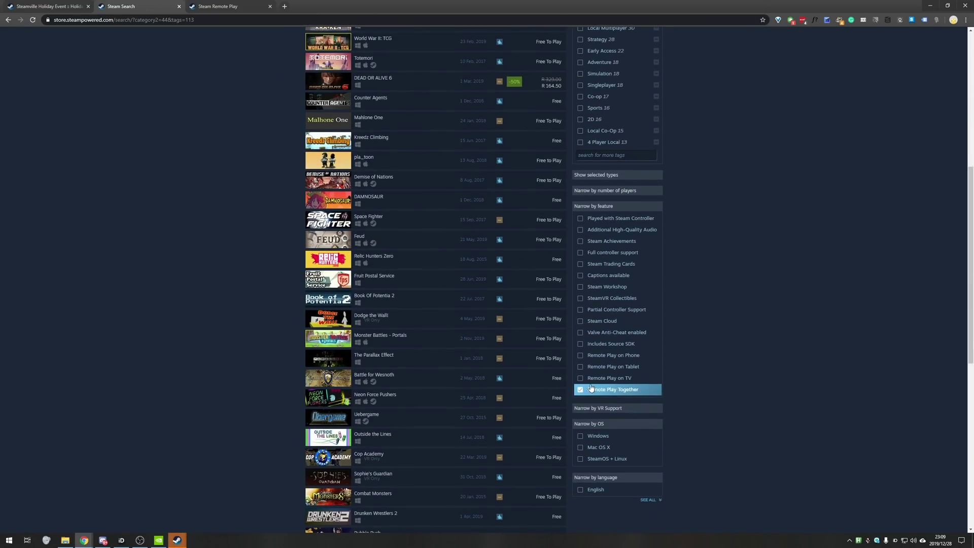
click(604, 389)
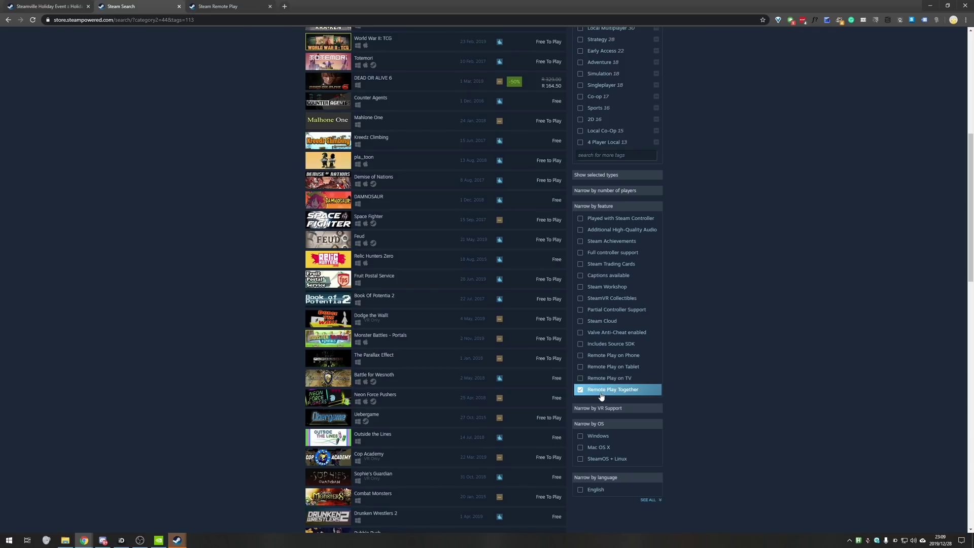
scroll(609, 385, up, 6)
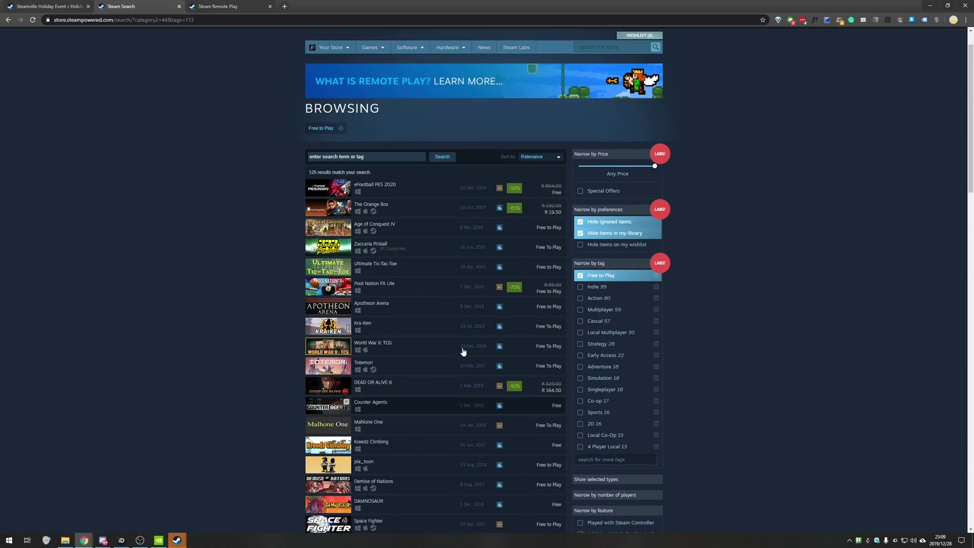
Step: Switch to the Steam client, search the library for "braw" and launch Brawlhalla
click(930, 6)
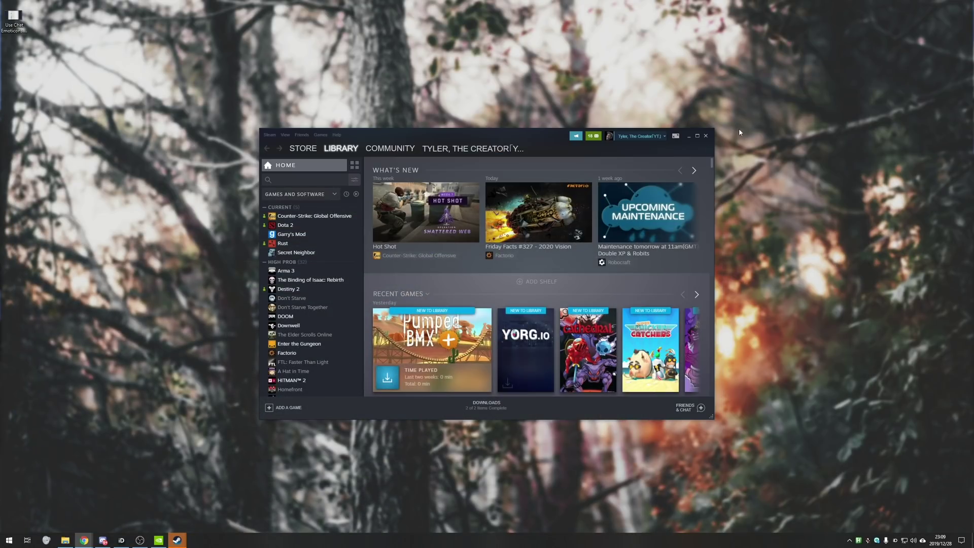
text(braw)
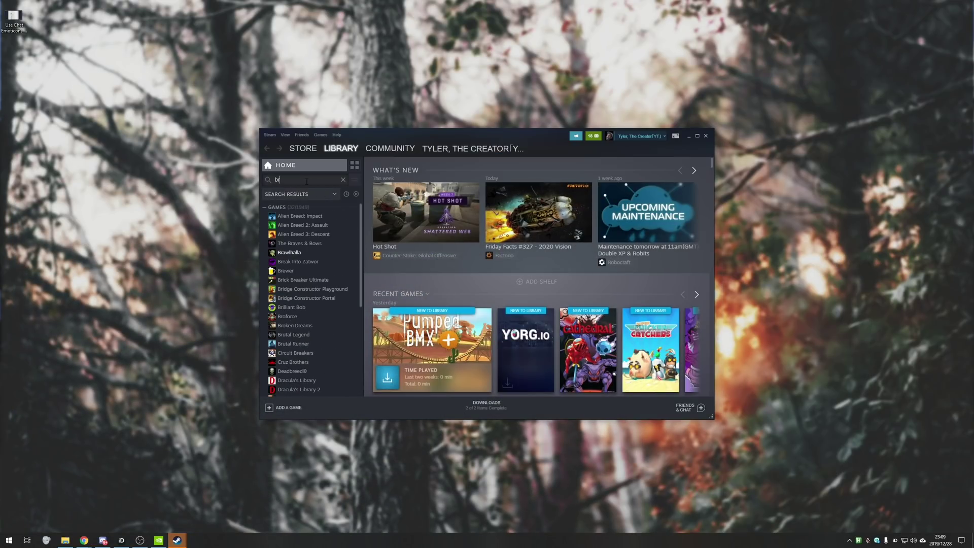
click(289, 215)
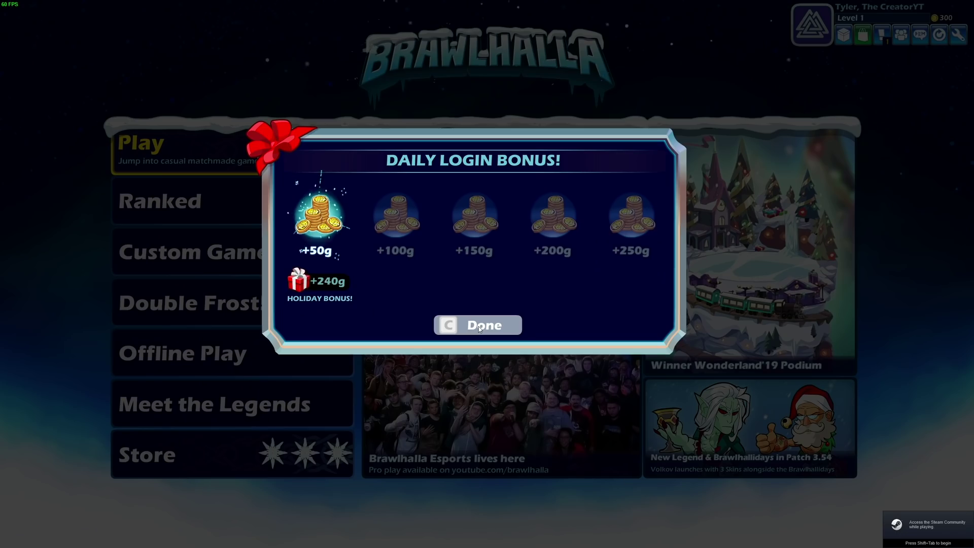
Step: From the in-game Steam overlay, invite an online friend to Brawlhalla through Remote Play Together and end the voice chat
key(shift+Tab)
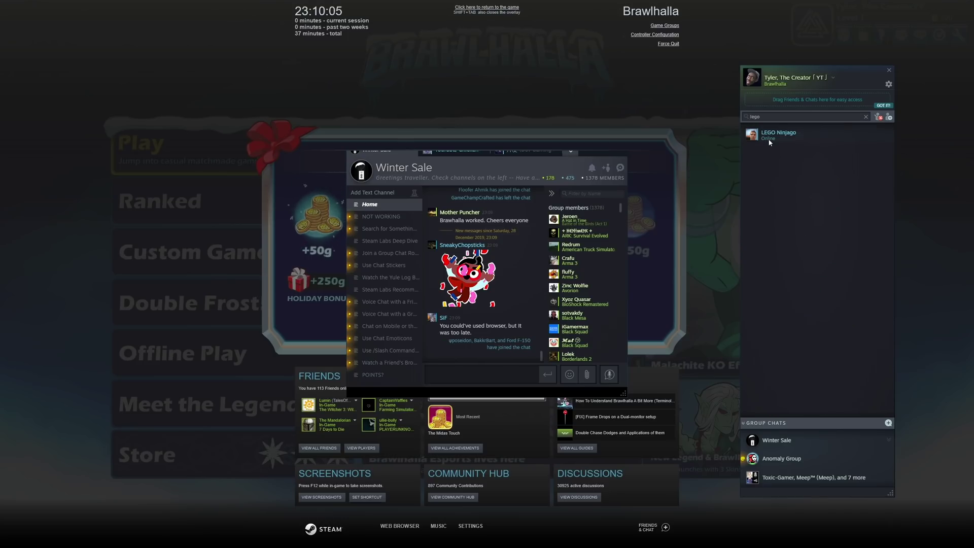
right_click(769, 139)
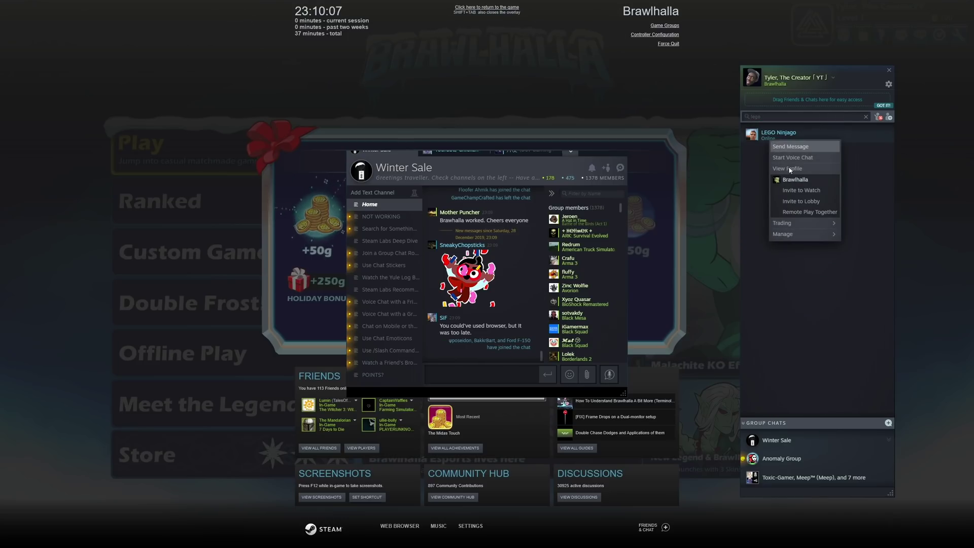
click(800, 213)
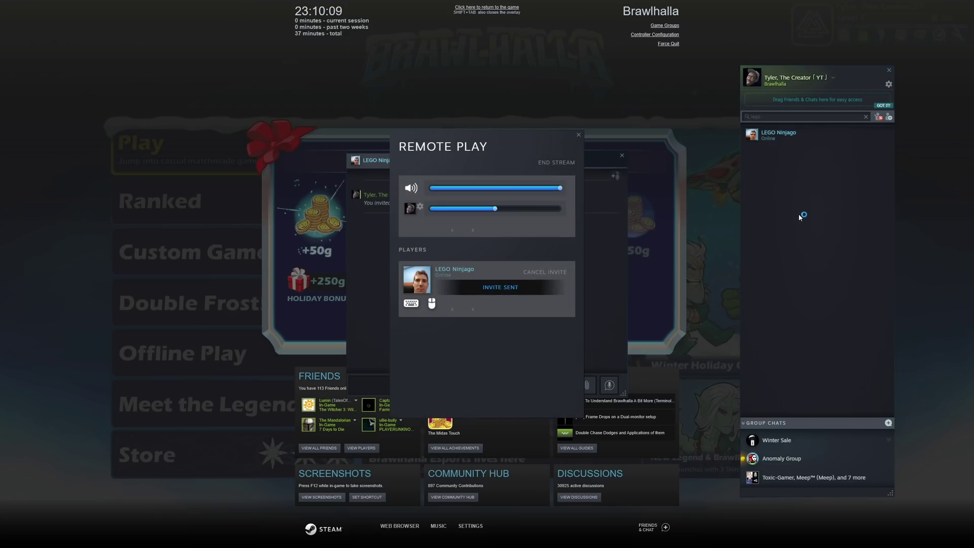
drag(497, 140, 746, 155)
click(575, 387)
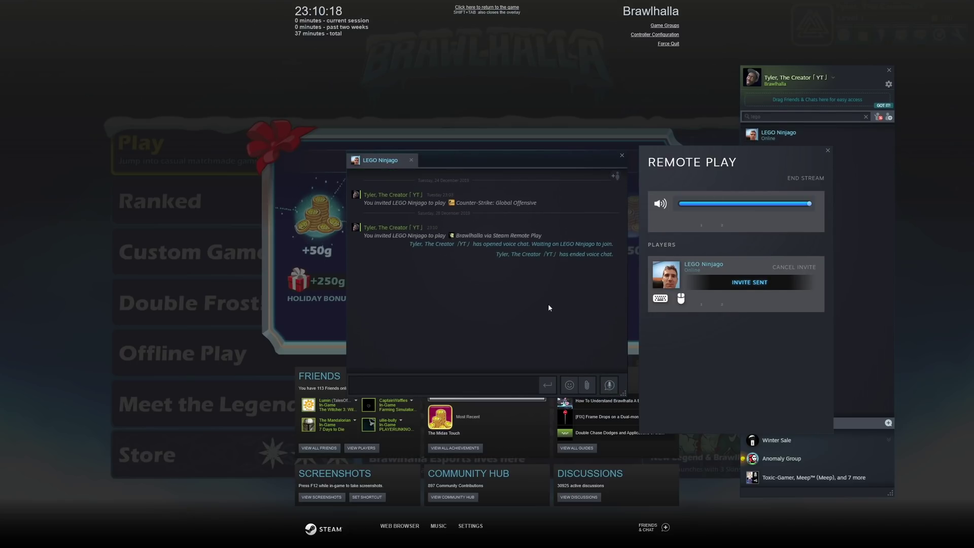
Step: Return to the game, dismiss the daily login bonus and exit Brawlhalla
key(shift+Tab)
click(476, 325)
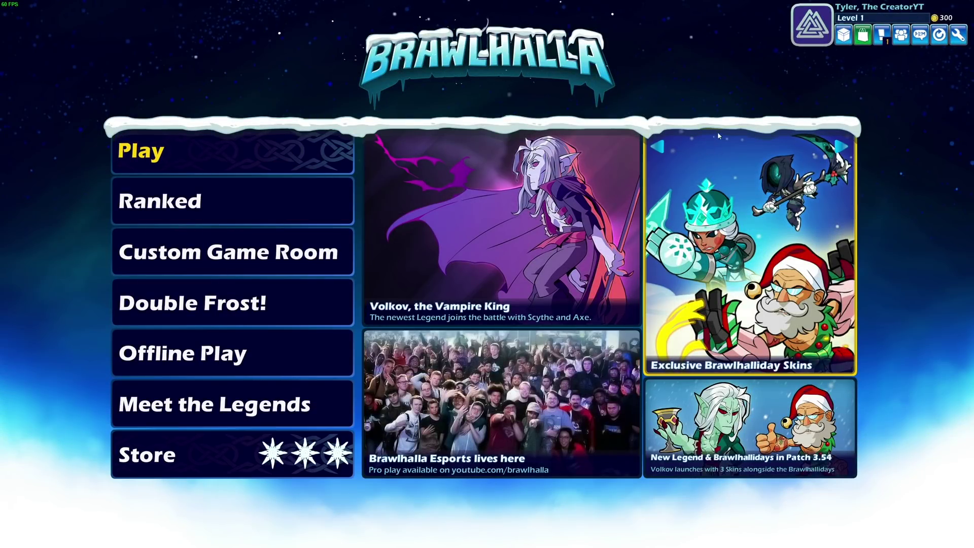
key(Escape)
key(Left)
key(Return)
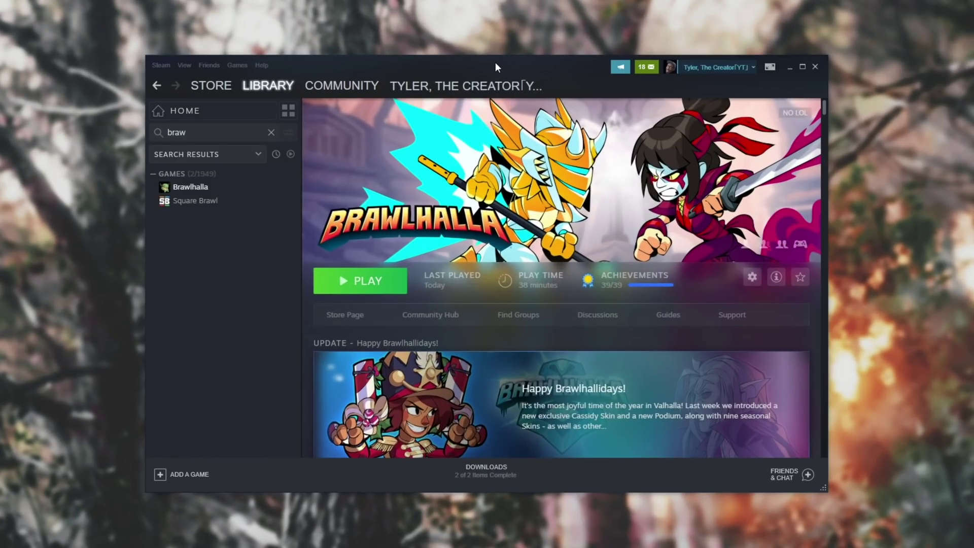
Step: Clear the library search and filter the library by the Remote Play Together feature
click(271, 132)
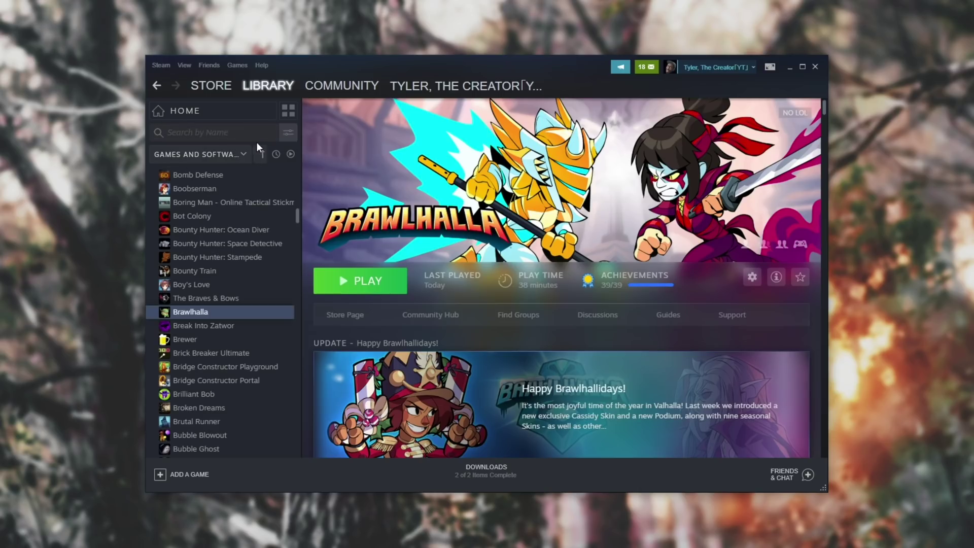
click(288, 133)
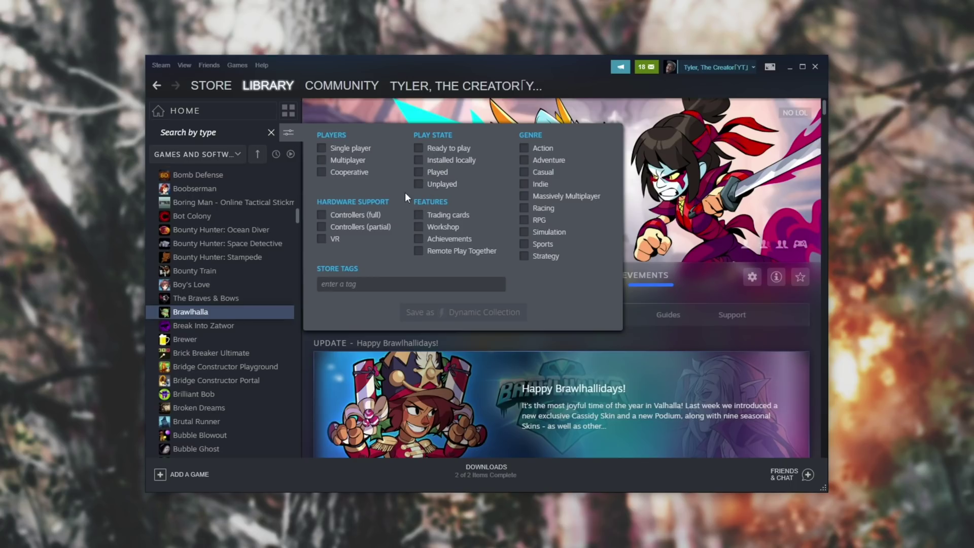
click(439, 252)
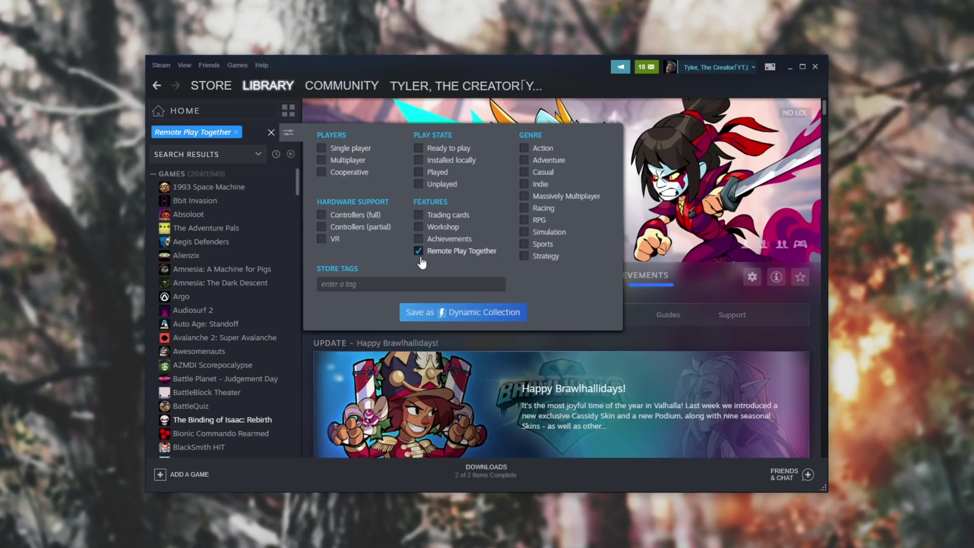
Step: Browse the filtered library list to see which owned games support Remote Play Together
scroll(236, 306, down, 5)
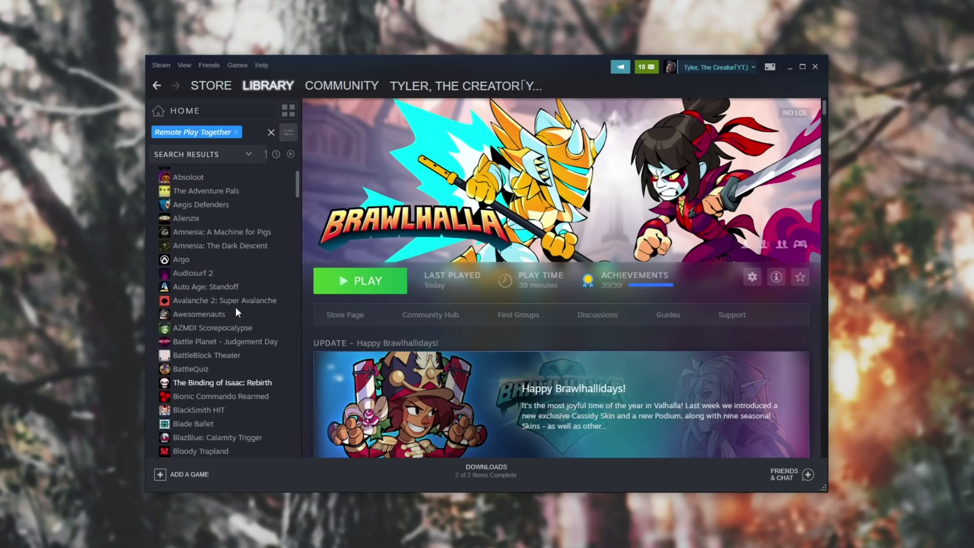
scroll(264, 302, down, 3)
scroll(228, 309, down, 20)
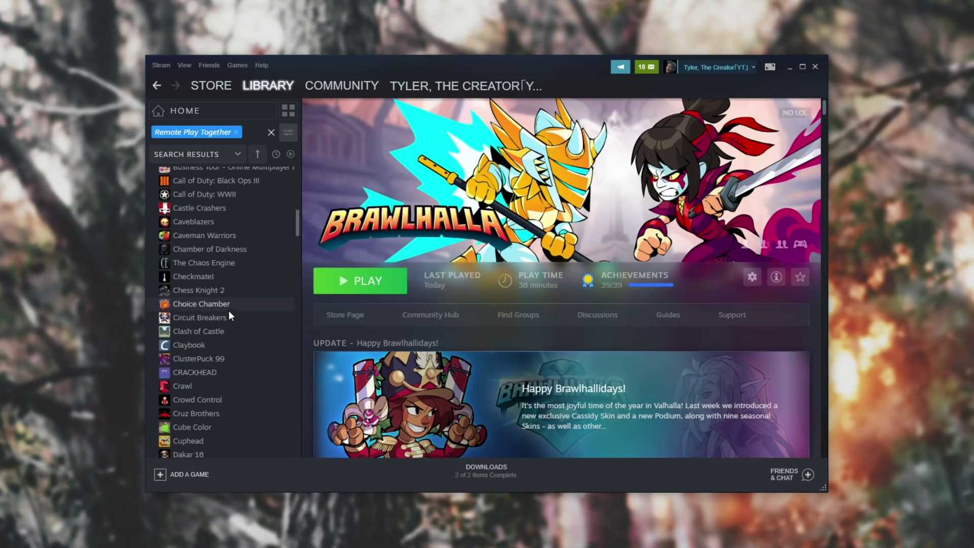
scroll(228, 312, down, 15)
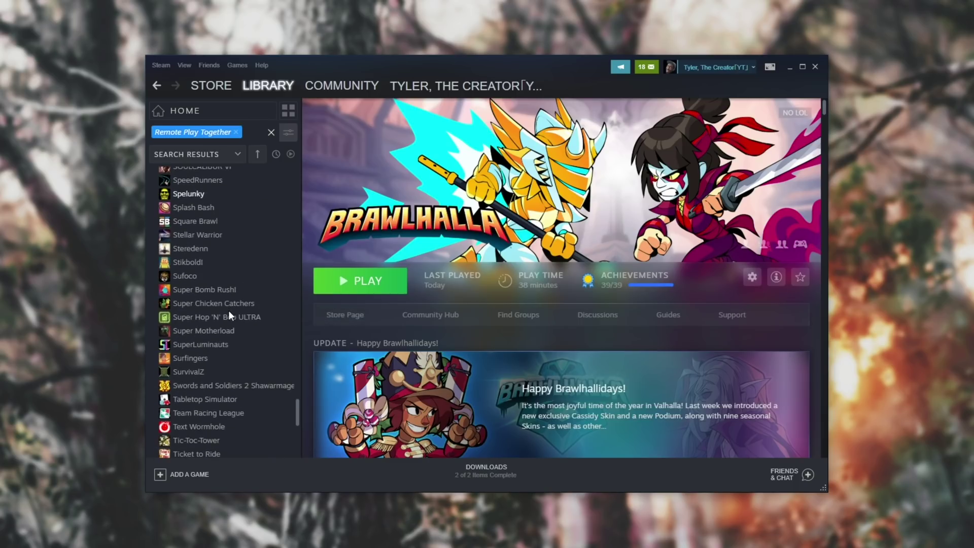
scroll(229, 309, up, 20)
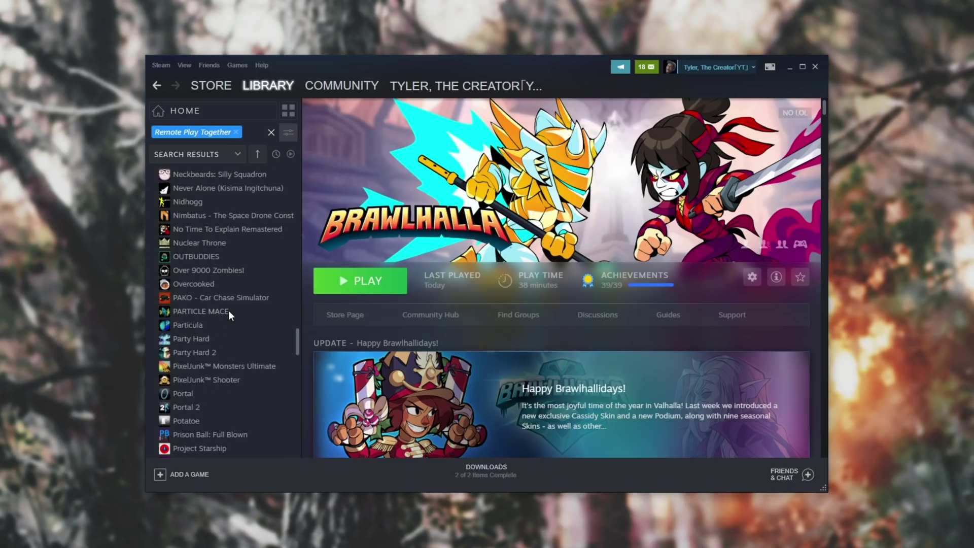
scroll(227, 310, up, 6)
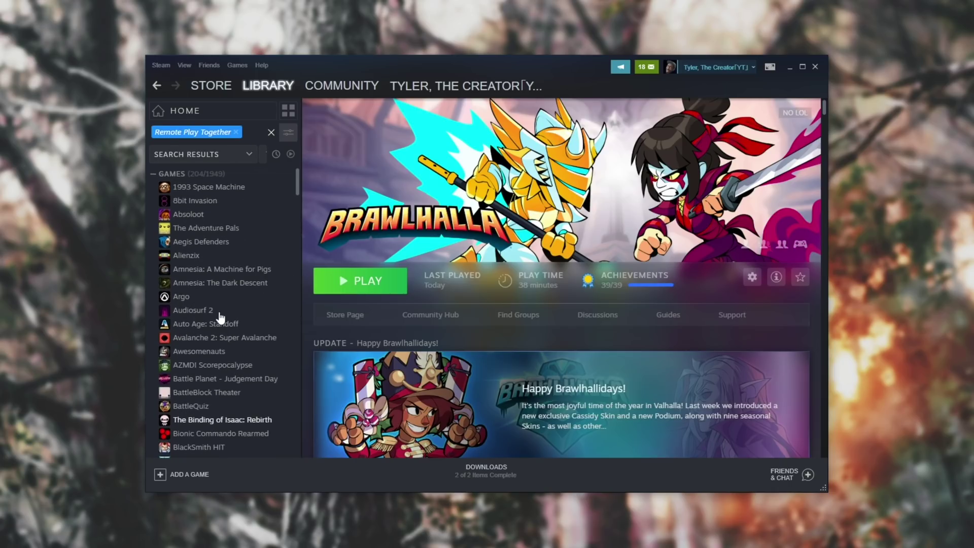
scroll(217, 289, down, 1)
Step: Return to the holiday quests page in the browser and check the status of the "Invite a Friend to Play a Game" quest
scroll(218, 289, down, 1)
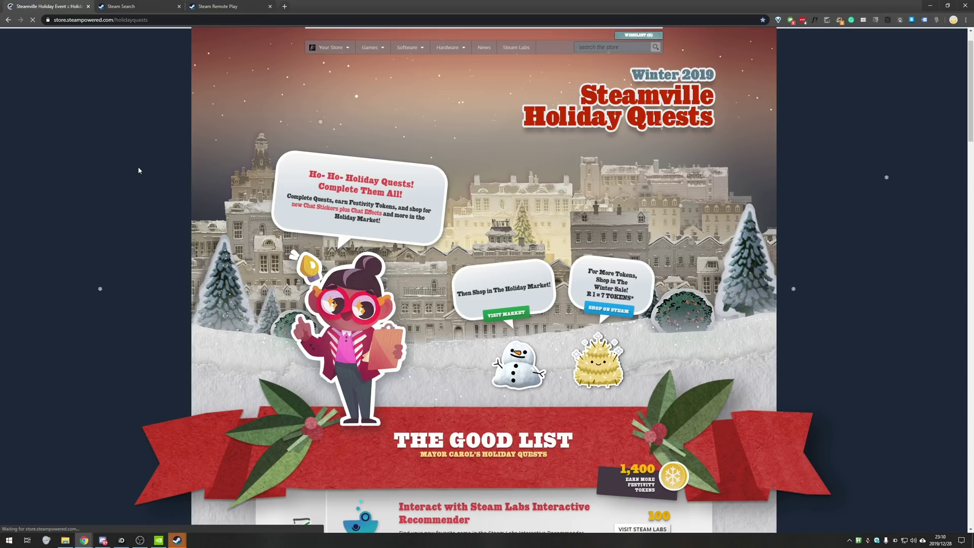
scroll(125, 177, down, 20)
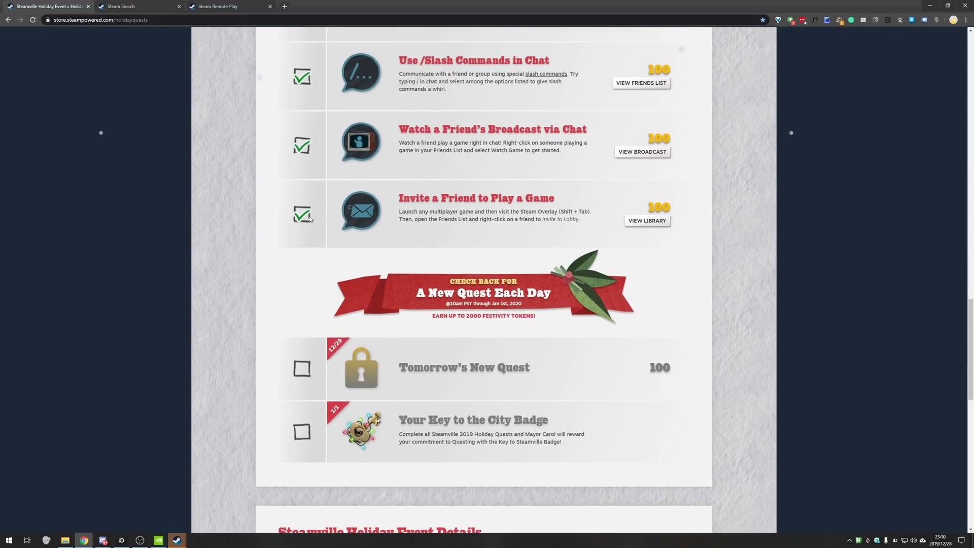
Step: Minimize the browser and look through the recent messages in the Home channel of the Winter Sale group chat
scroll(305, 219, up, 1)
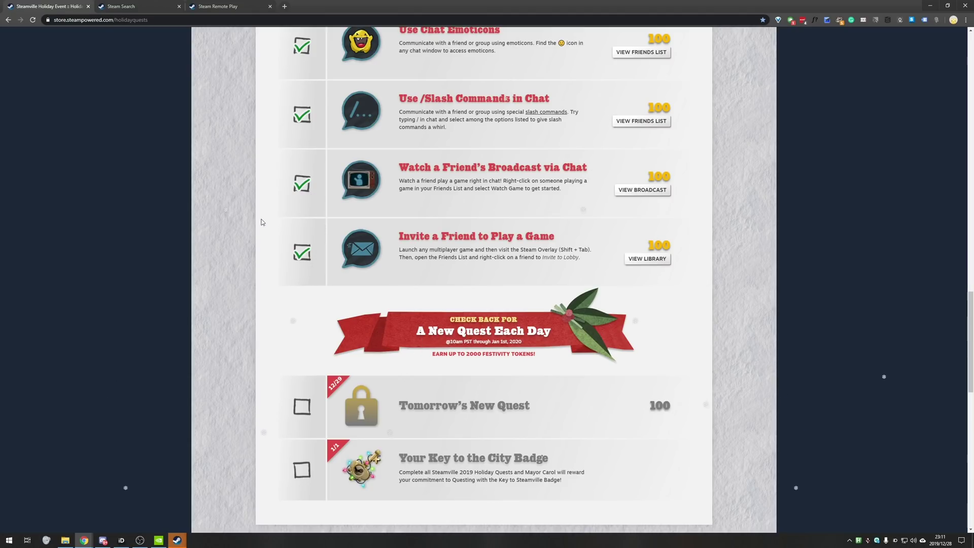
click(930, 5)
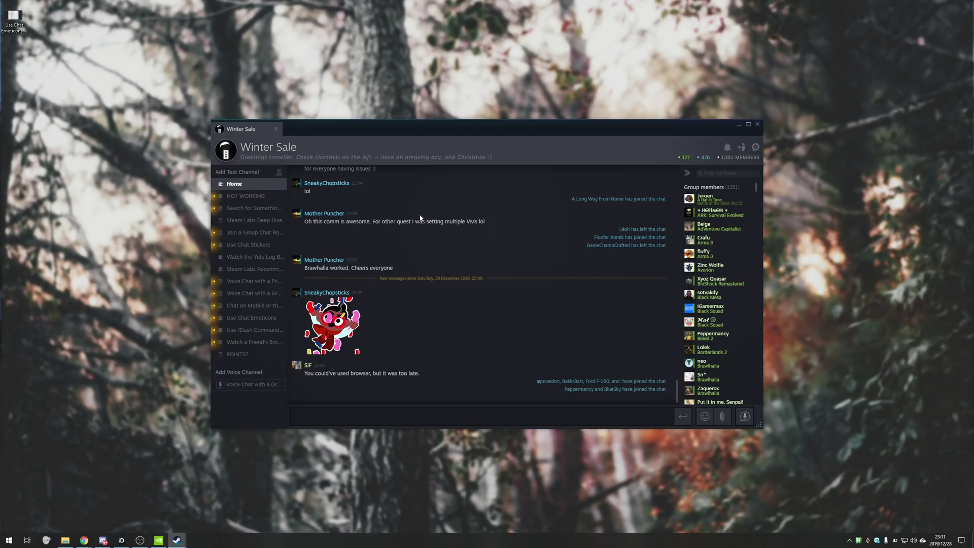
scroll(485, 267, up, 2)
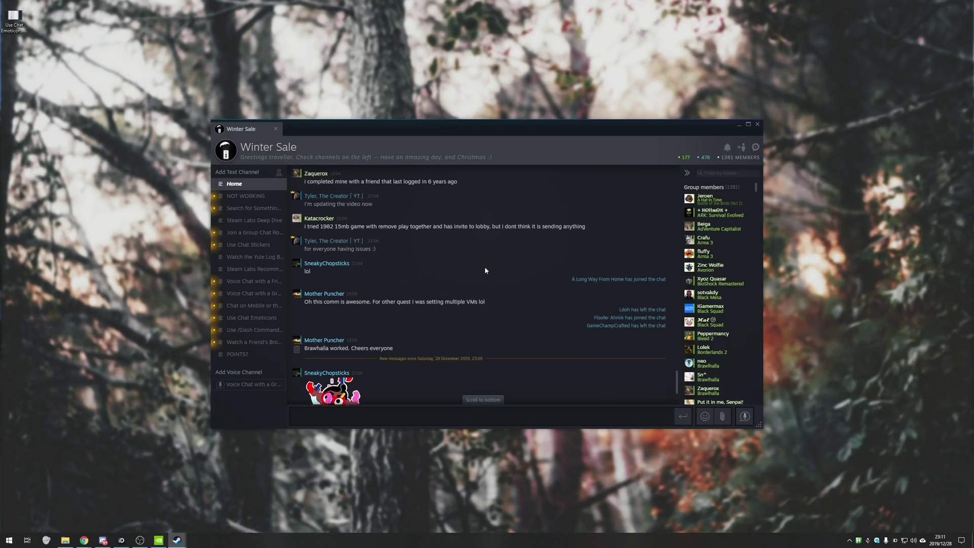
scroll(484, 266, down, 2)
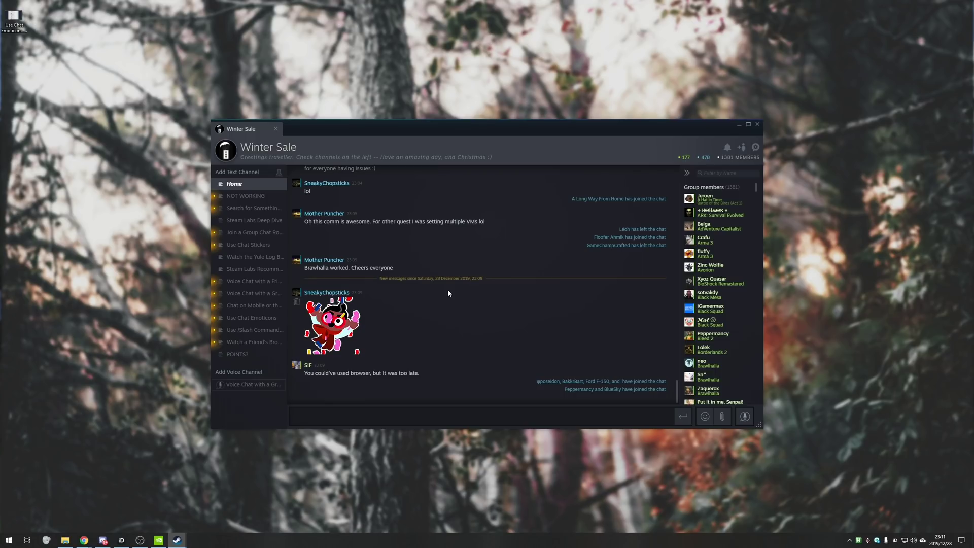
Step: View the group's text channels for watching a friend's broadcast and voice chatting with a friend, and return to the Home channel
click(251, 342)
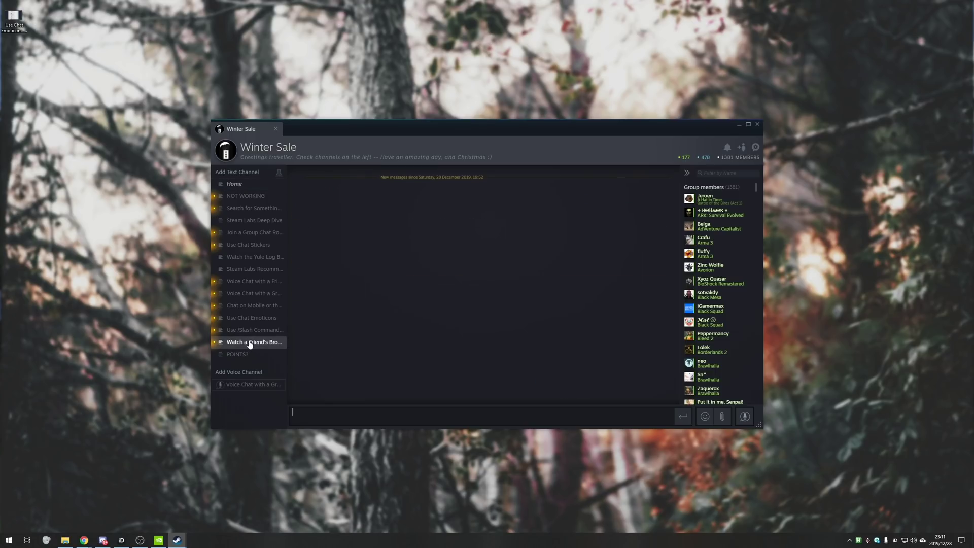
click(256, 282)
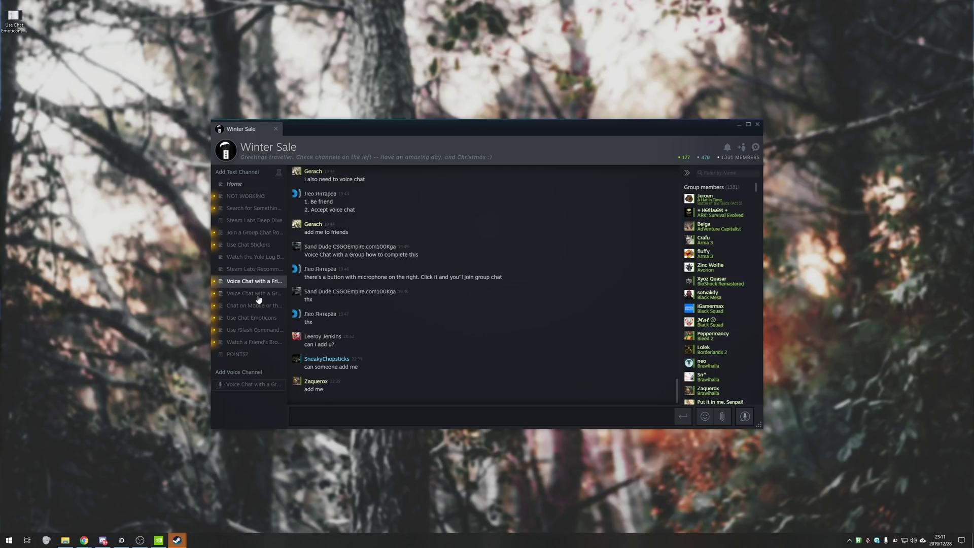
click(234, 184)
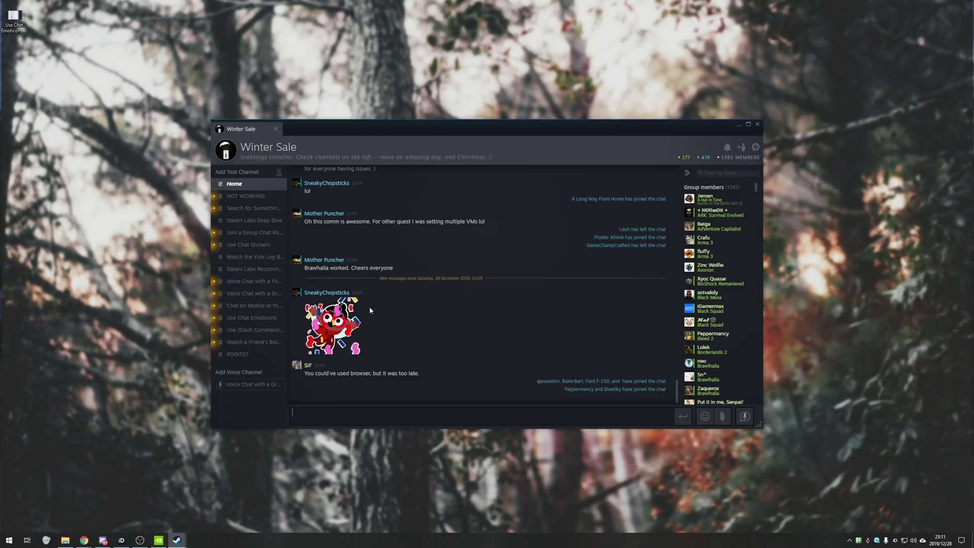